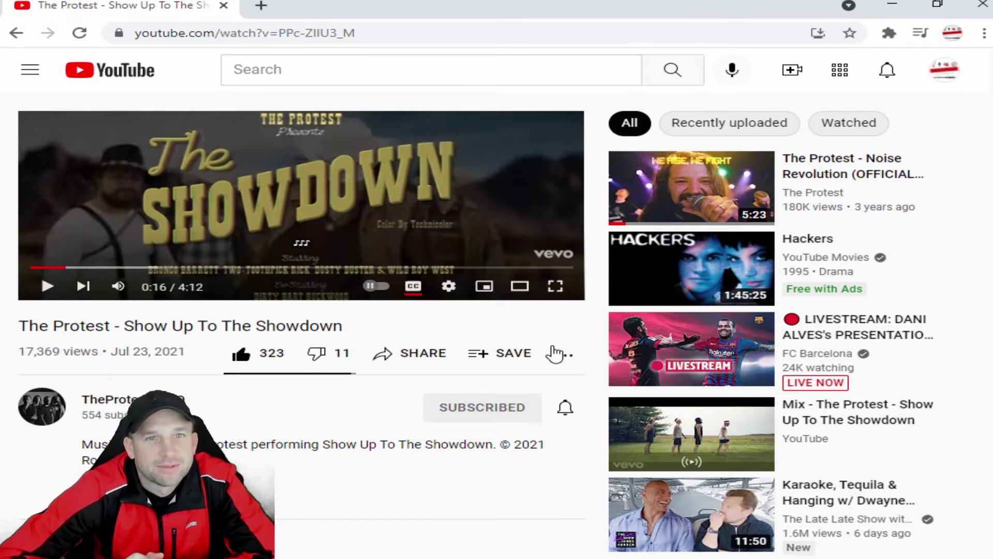
# - Copy the Showdown video's URL from the address bar and switch back to the downloader
pyautogui.hotkey('ctrl', 'l')
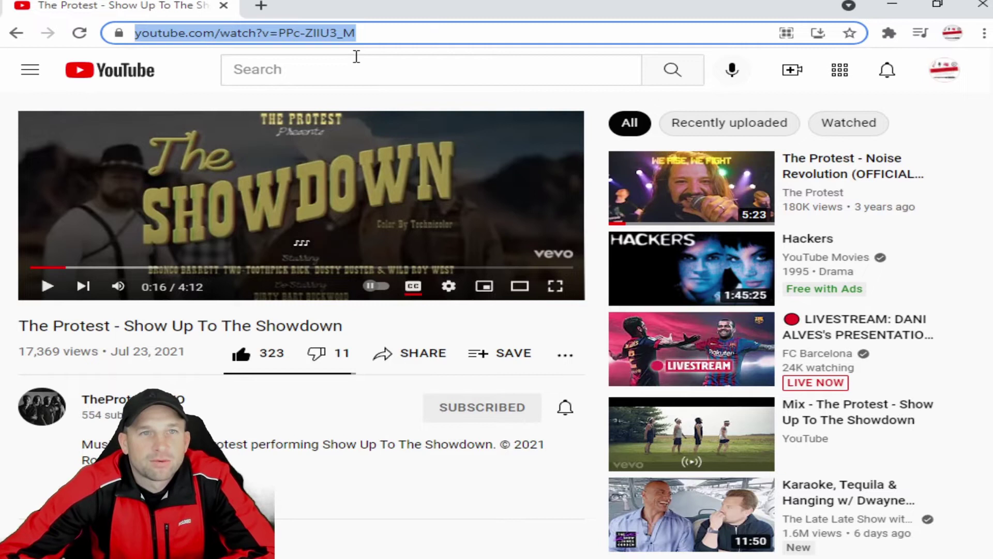
pyautogui.rightClick(338, 37)
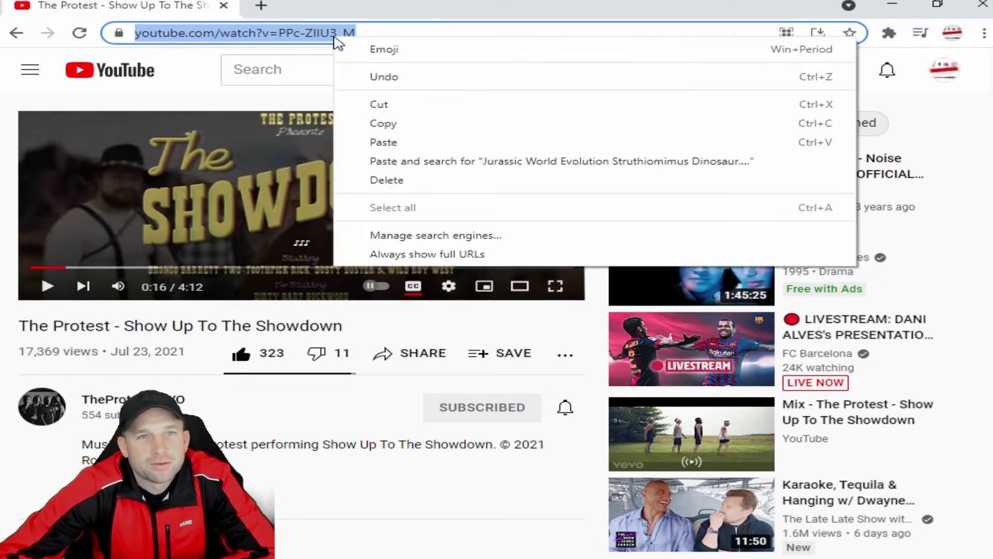
pyautogui.click(383, 125)
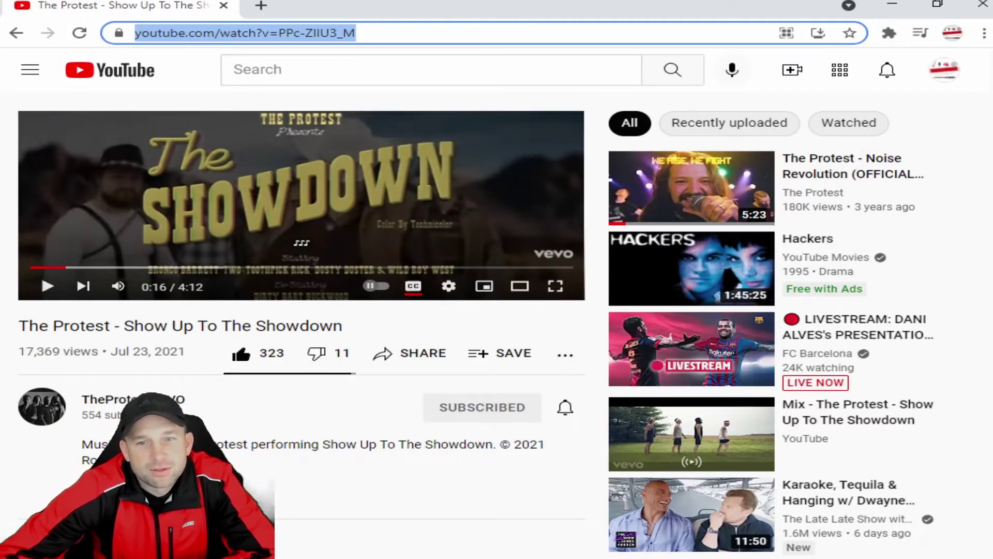
pyautogui.hotkey('alt', 'Tab')
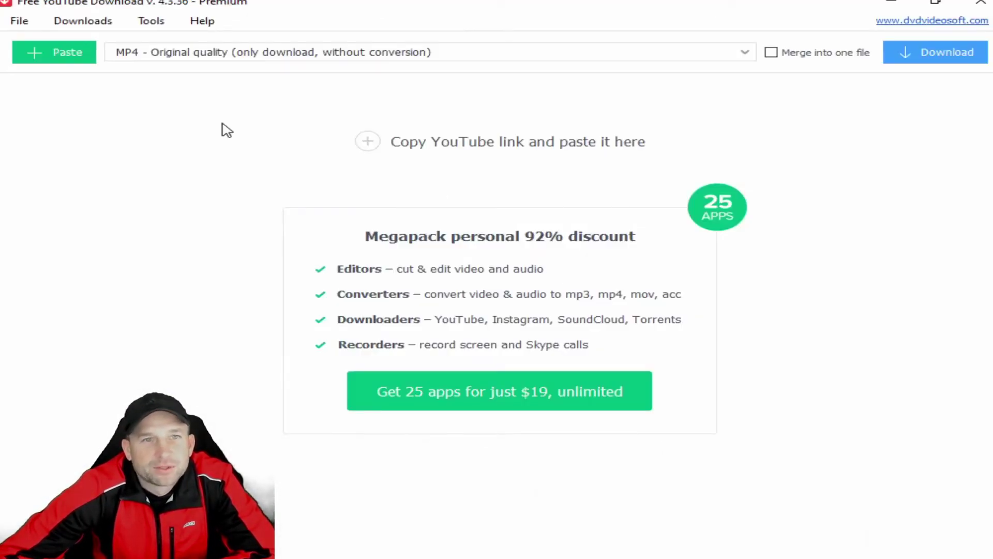
# - Paste the copied link and start the 720p 33.3 MB MP4 download
pyautogui.click(909, 56)
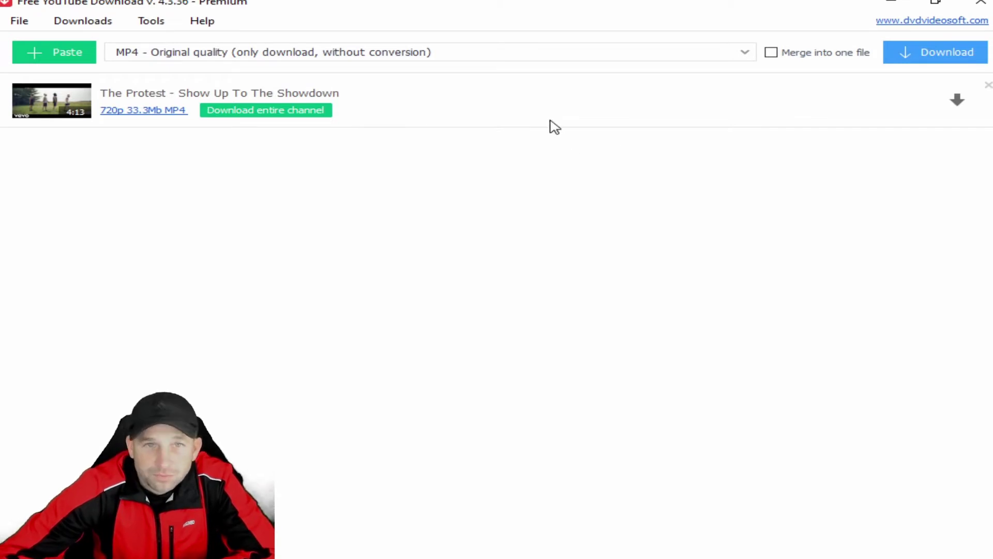
pyautogui.click(957, 99)
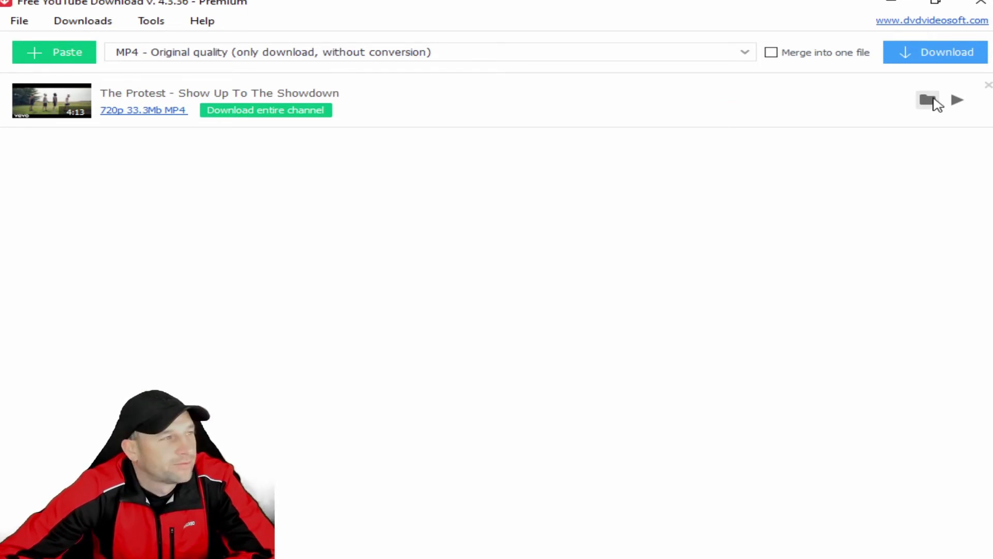
# - View the downloaded file's folder, then refocus the downloader window
pyautogui.click(929, 100)
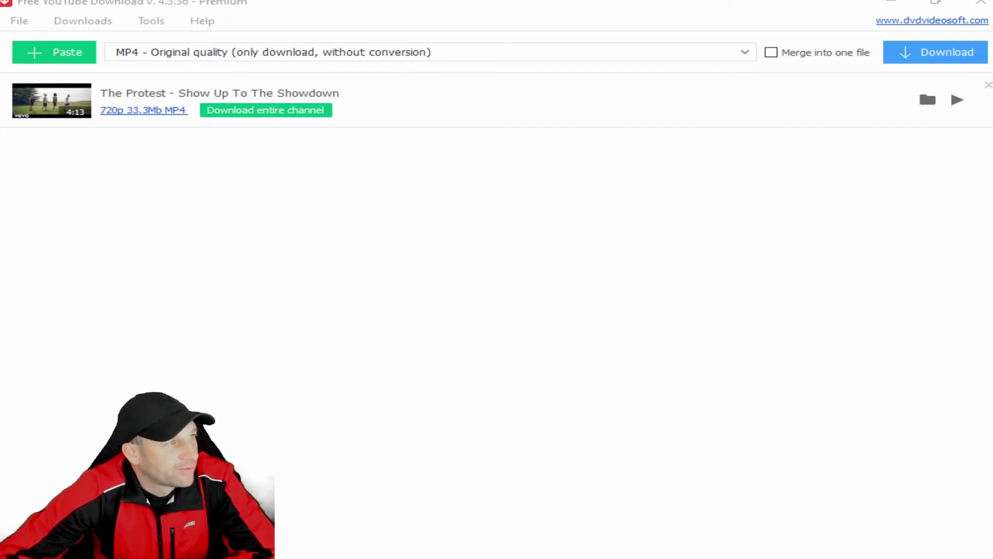
pyautogui.click(569, 363)
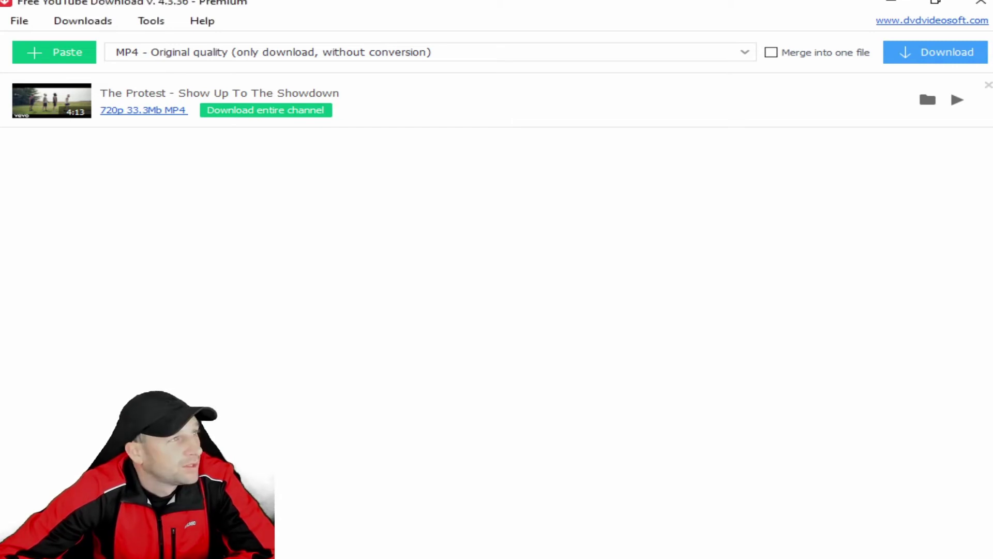